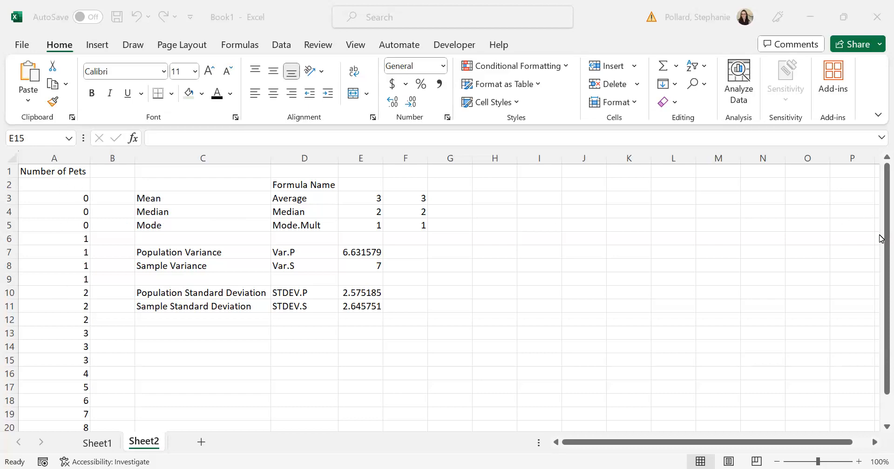
click(879, 285)
drag(880, 289, 871, 236)
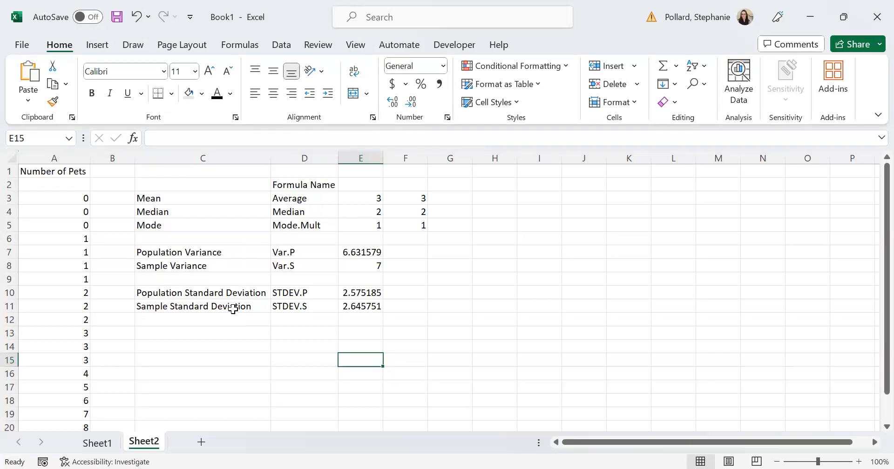
Step: Enter the heading "Quartiles" in cell I3
click(539, 198)
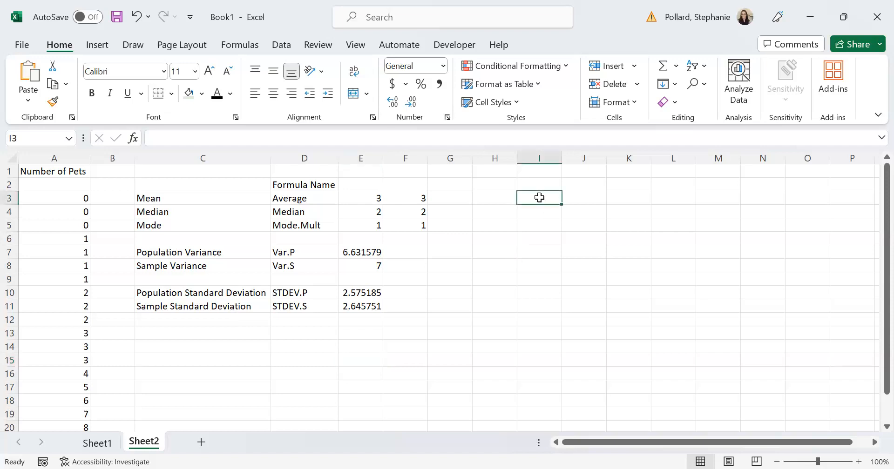
text(QUartiles)
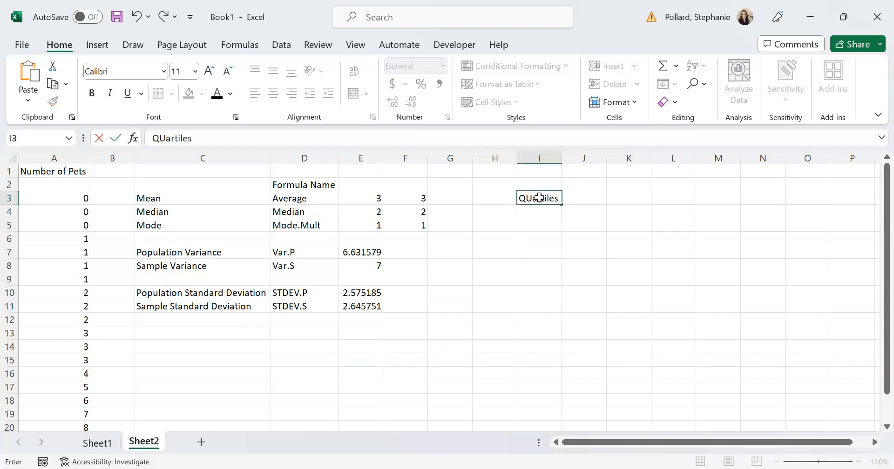
key(Return)
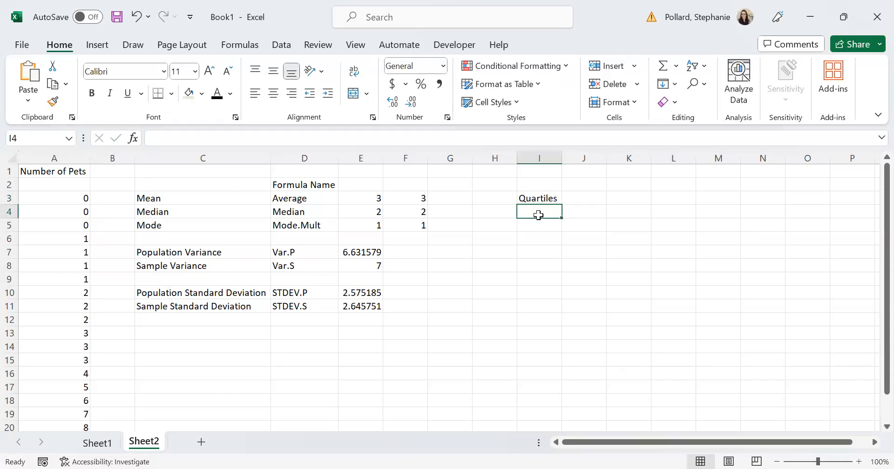
Step: Enter the labels "1st Quartile", "2nd Quartile" and "3rd Quartile" in cells I4 to I6 and autofit column I to them
text(1st Qua)
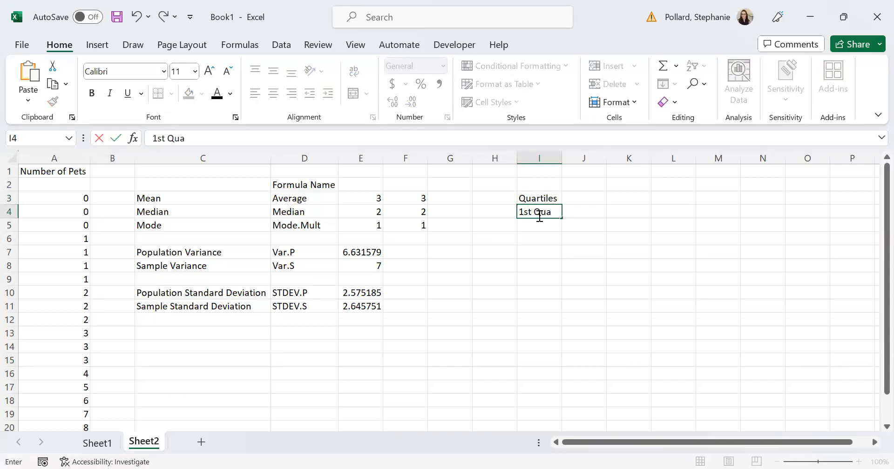
text(rtuile)
key(Return)
text(2nd Quartile)
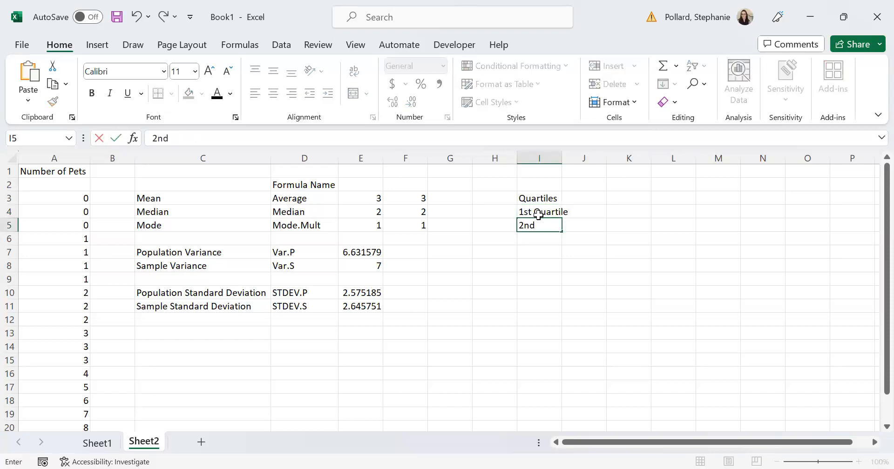
key(ctrl+Return)
key(Return)
text(3rd Quartile)
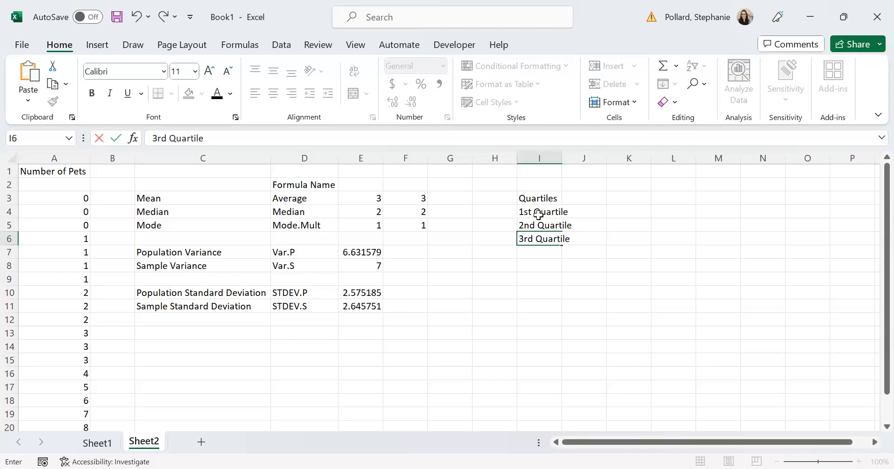
click(547, 289)
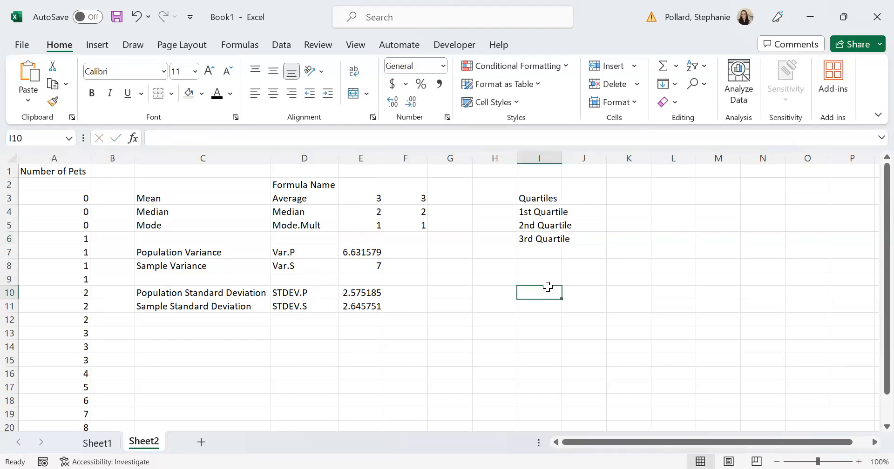
double_click(561, 159)
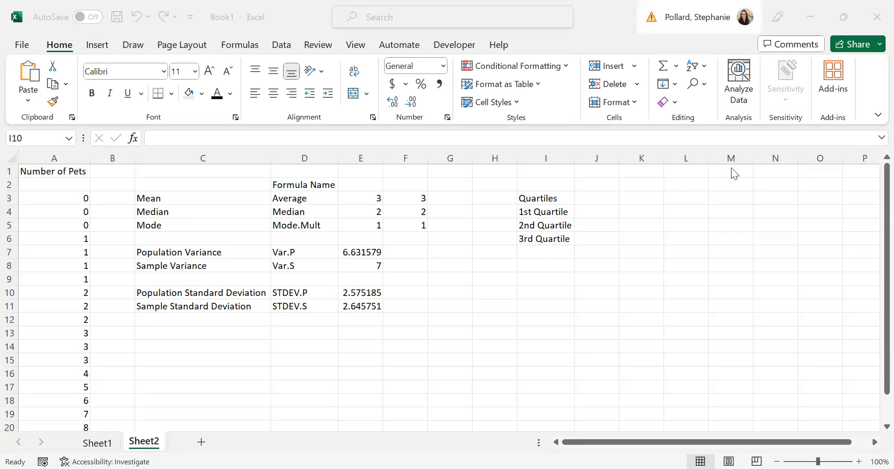
Step: Enter the heading "Formulas" in cell J3, beside the Quartiles heading
click(605, 198)
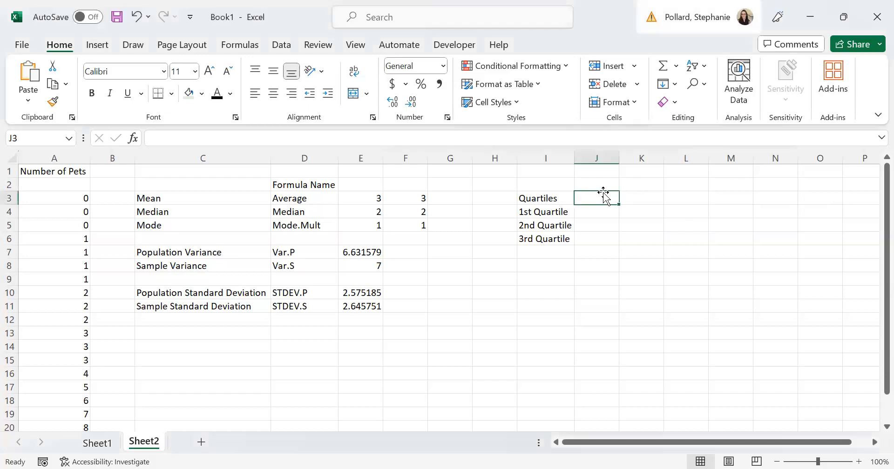
key(Up)
click(605, 198)
text(For)
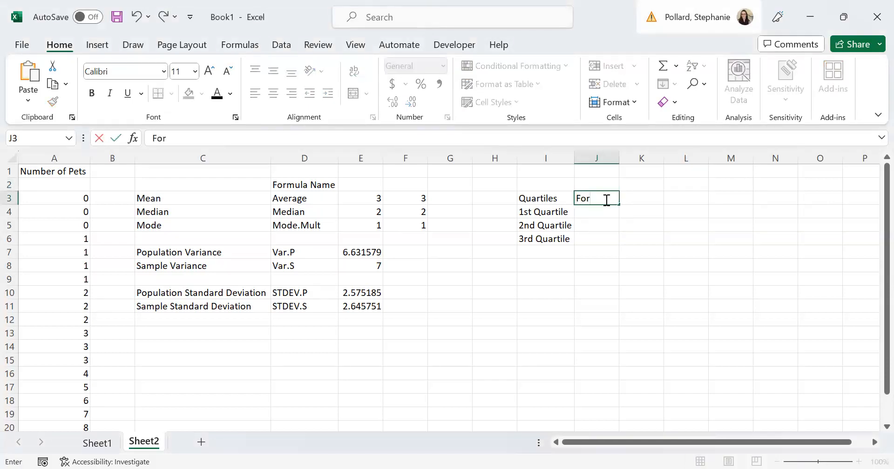
text(mulas)
click(673, 199)
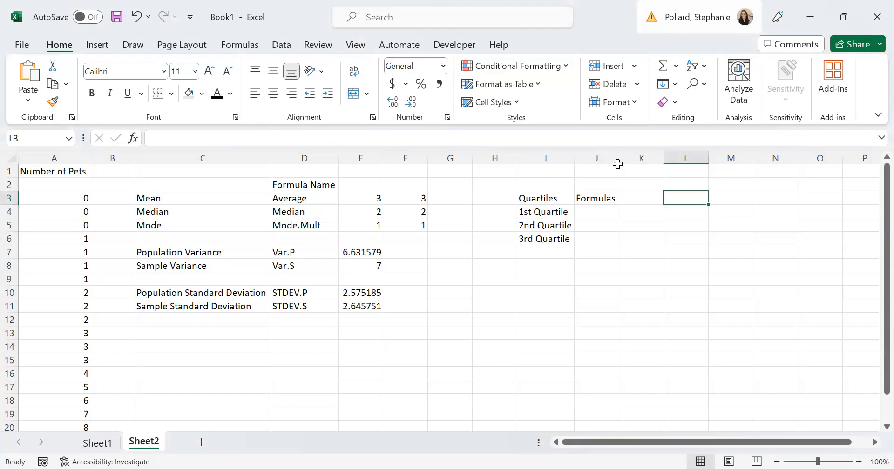
click(592, 212)
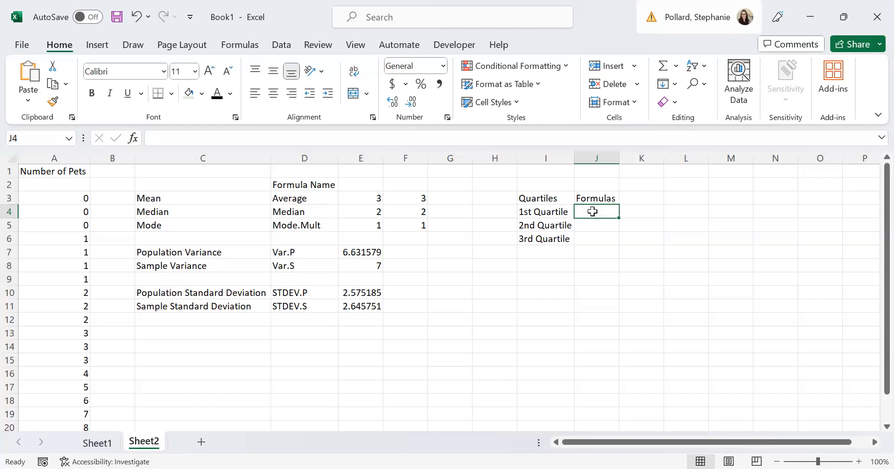
text(=)
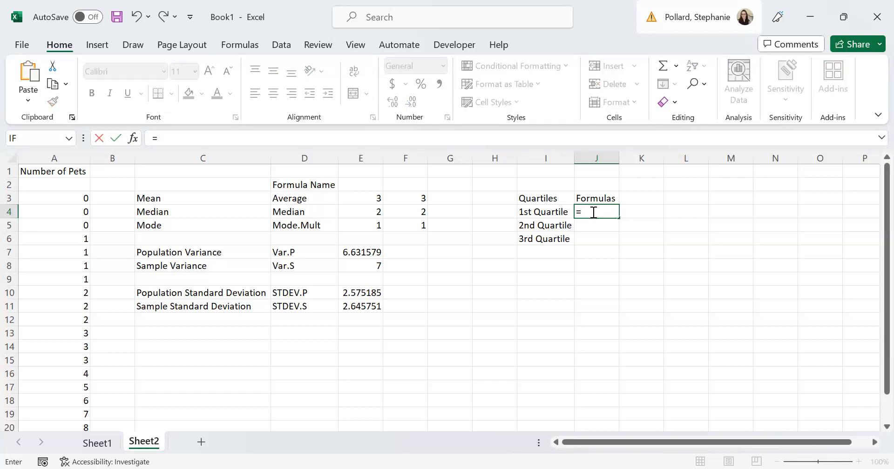
key(Escape)
Step: Calculate the first quartile of the pet counts A3:A21 in cell K4 with QUARTILE.EXC and quart value 1
key(Tab)
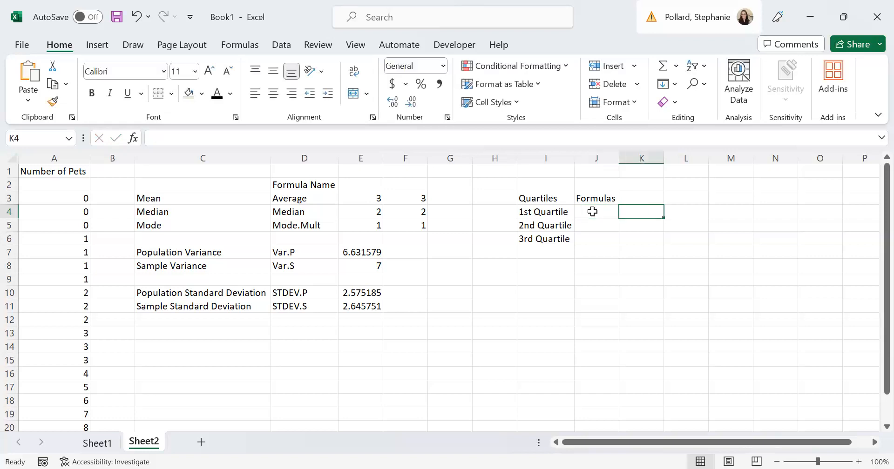
text(=)
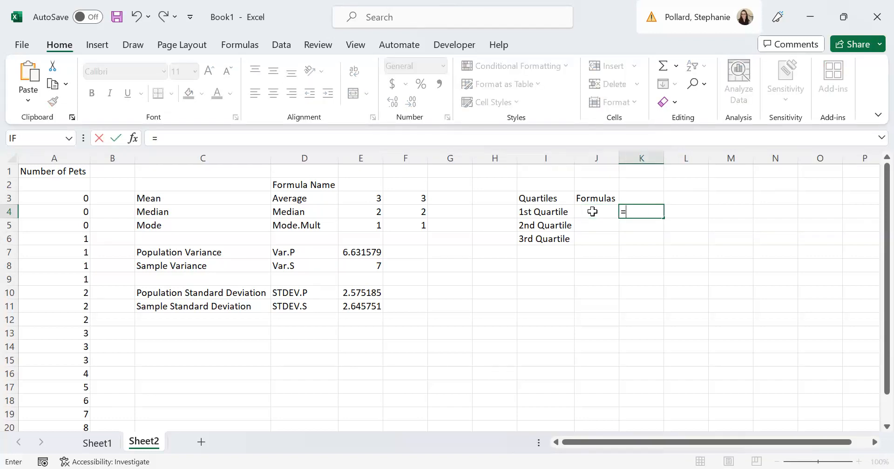
text(quart)
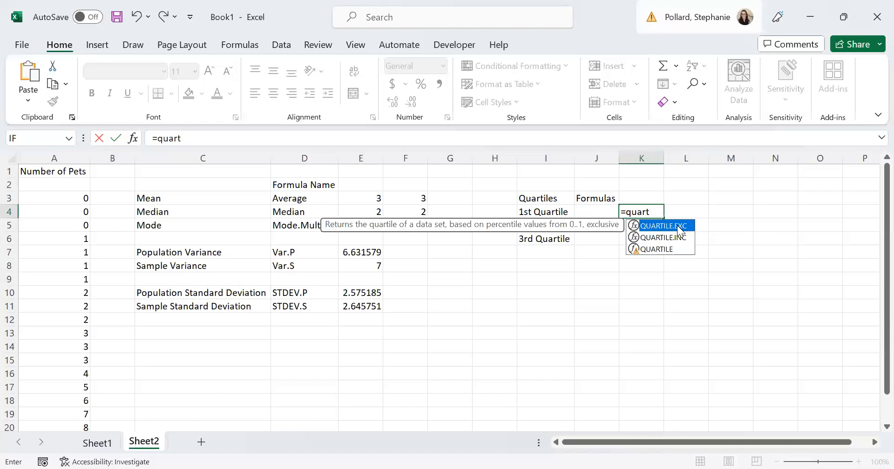
key(Tab)
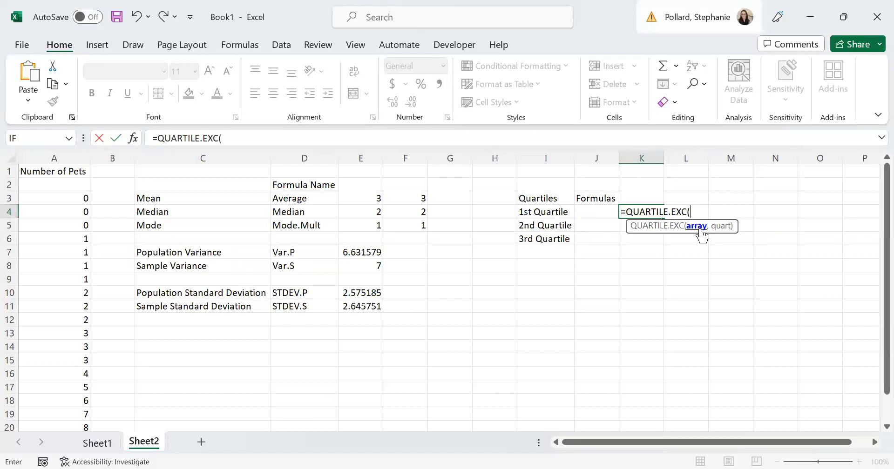
click(68, 200)
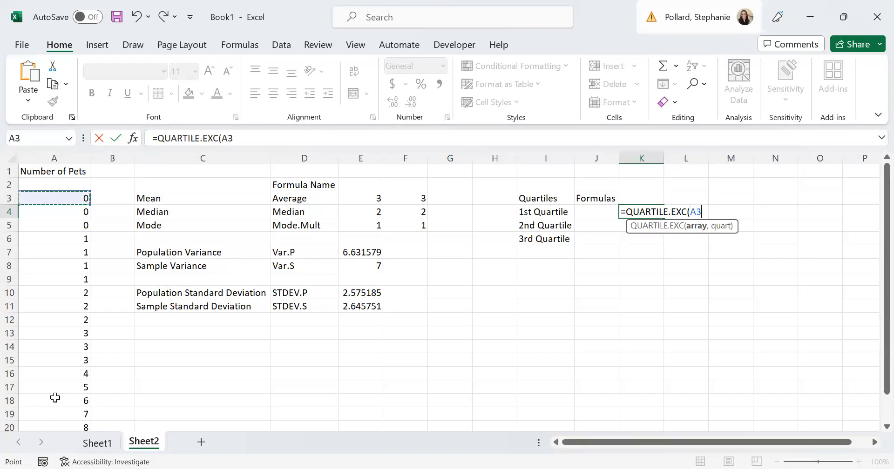
key(ctrl+shift+Down)
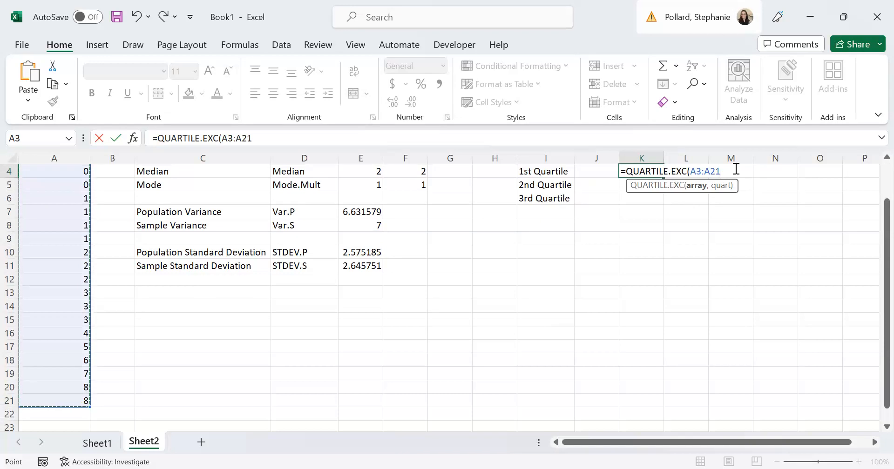
text(,)
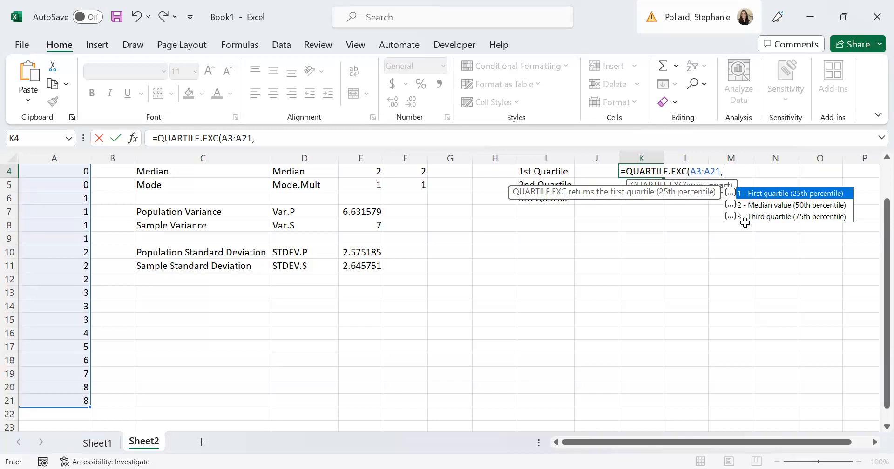
double_click(740, 194)
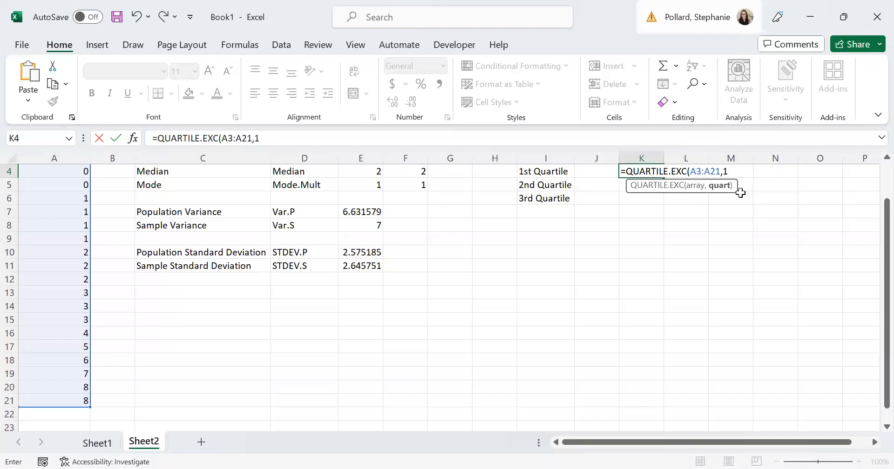
key(Return)
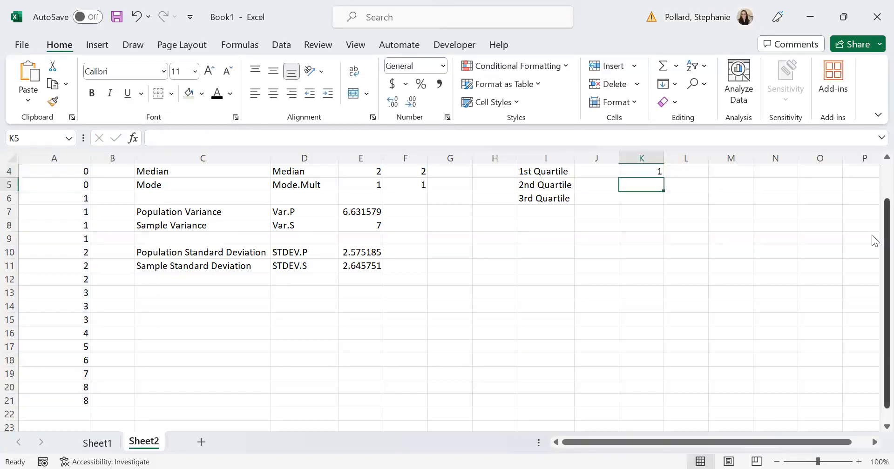
Step: Calculate the second quartile of A3:A21 in cell K5 with QUARTILE.EXC and quart value 2
scroll(873, 196, up, 1)
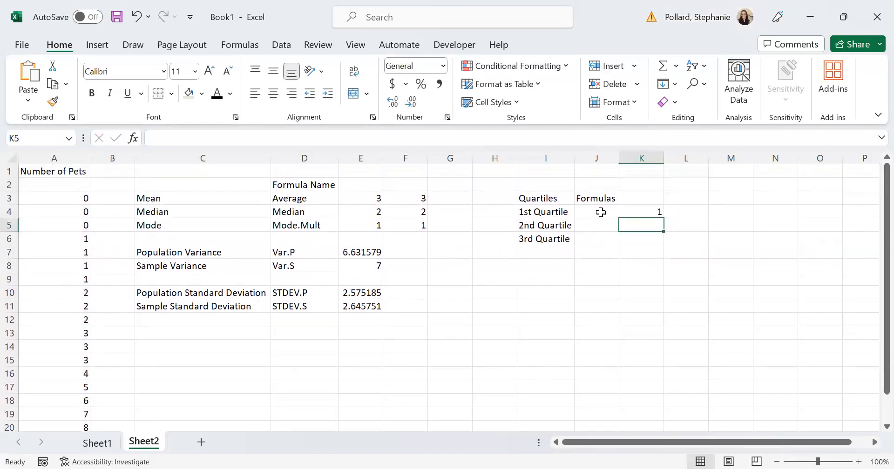
text(=)
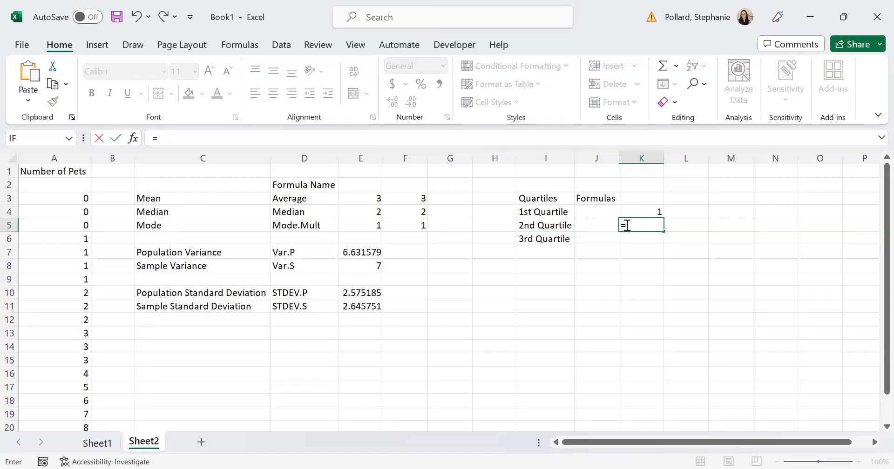
text(quart)
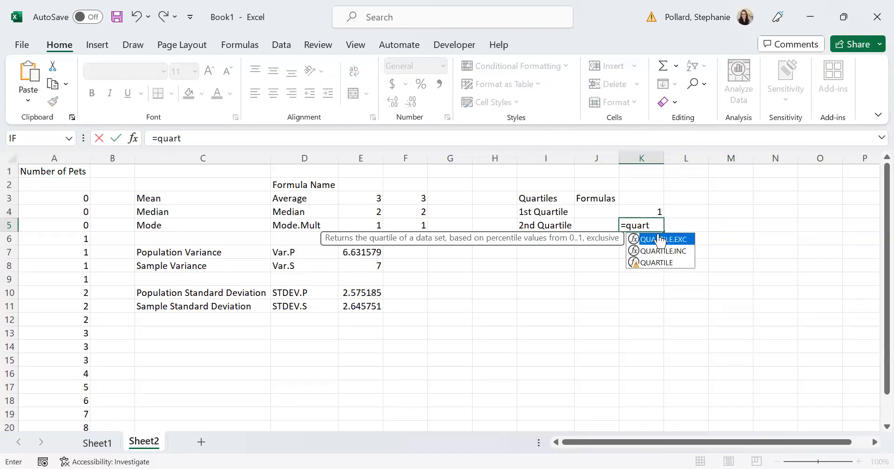
double_click(660, 239)
click(71, 201)
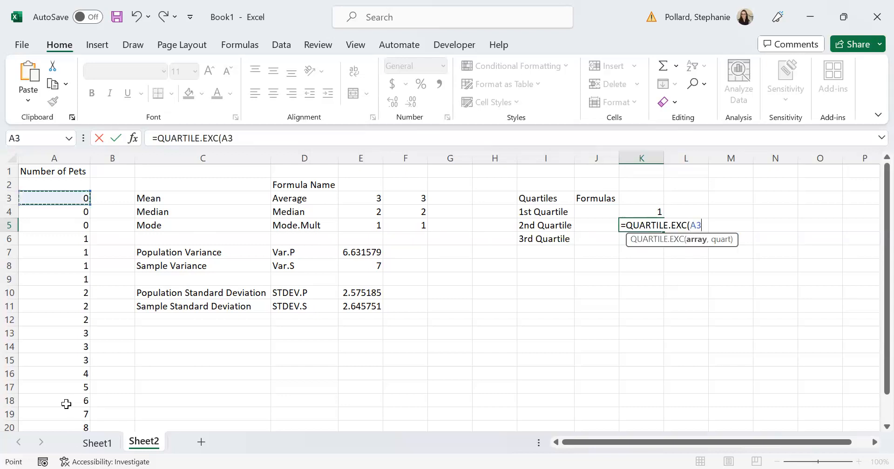
key(ctrl+shift+Down)
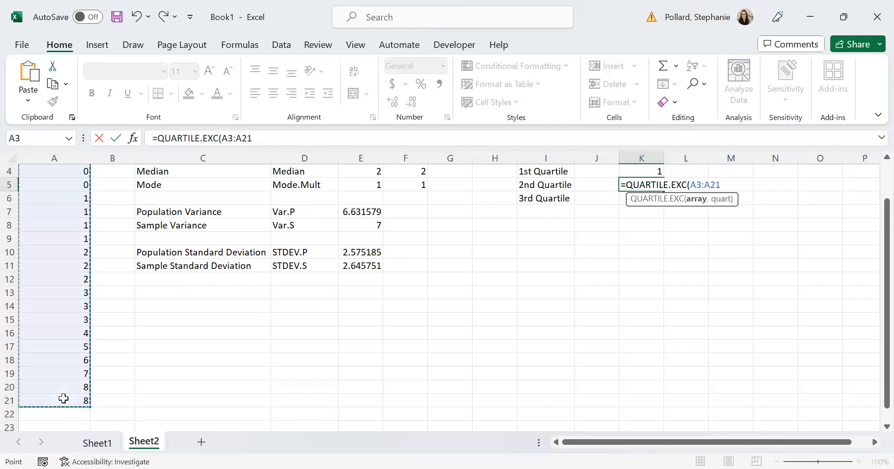
text(,)
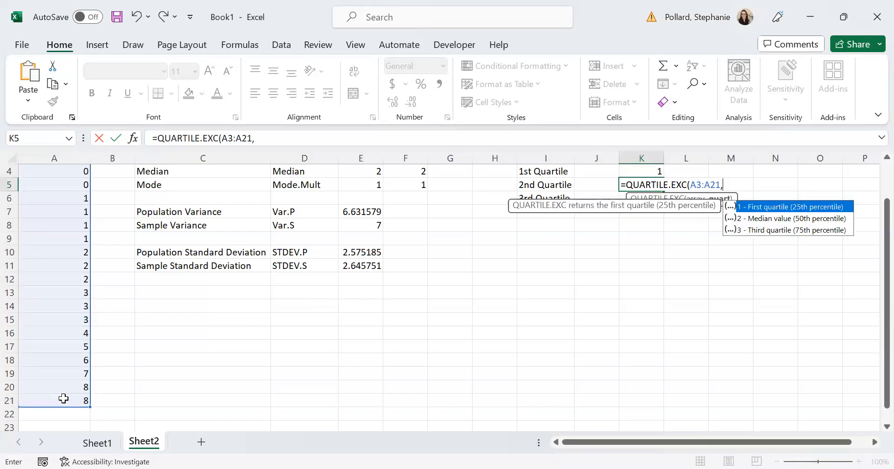
text(2)
key(Return)
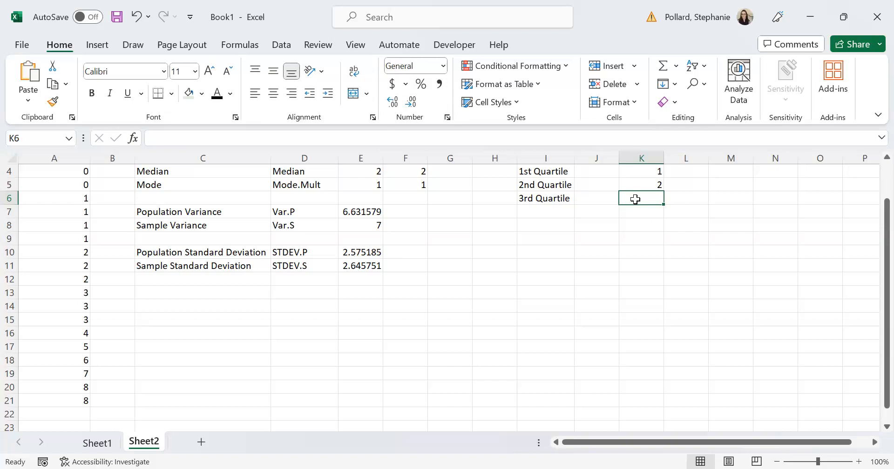
Step: Calculate the third quartile of the pet counts A3:A21 in cell K6 with QUARTILE.EXC and quart value 3
text(=qu)
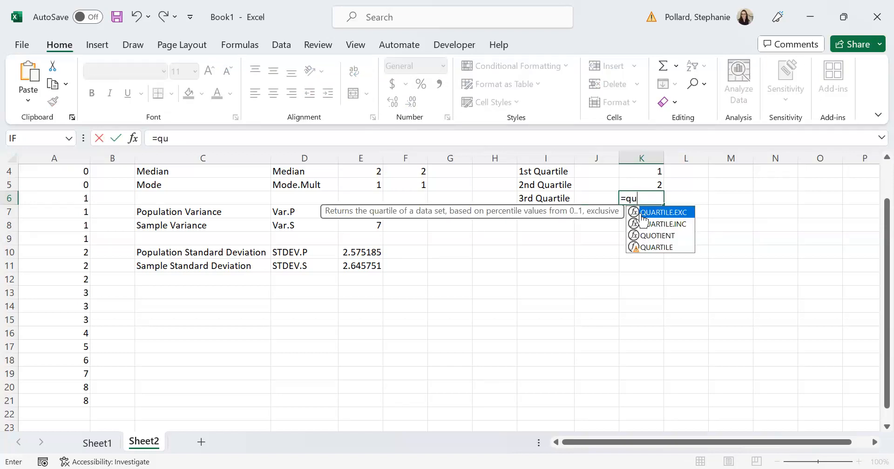
double_click(640, 214)
drag(875, 253, 874, 227)
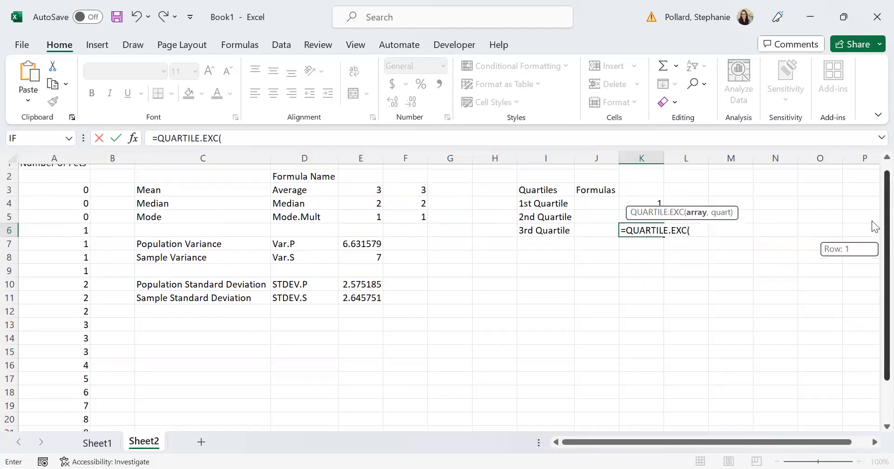
click(82, 190)
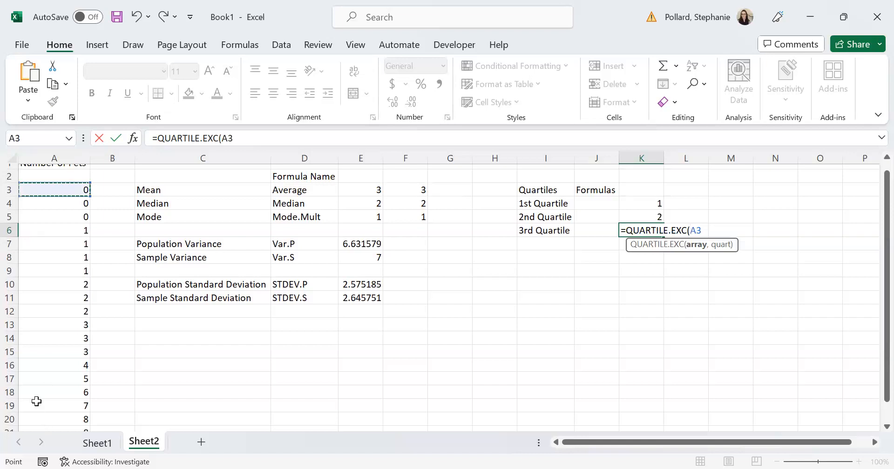
key(ctrl+shift+Down)
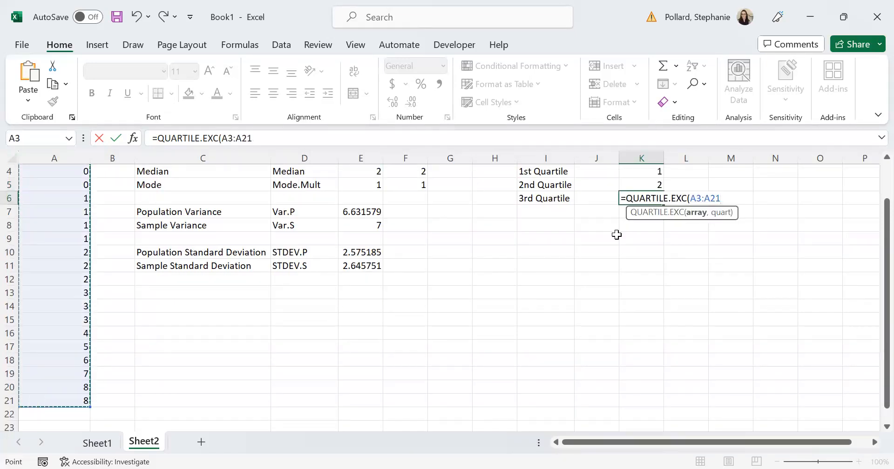
text(,3)
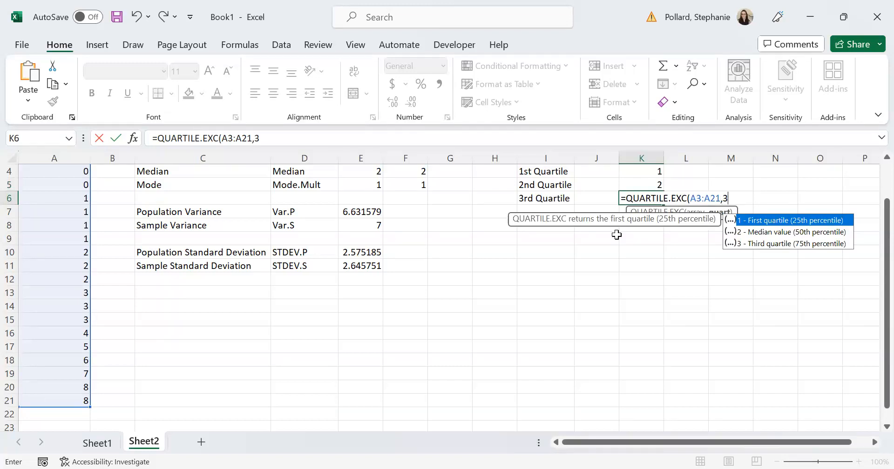
key(Return)
Step: Enter the formula name "Quartile.EXC" in cell J4, beside the 1st Quartile label
drag(872, 275, 874, 228)
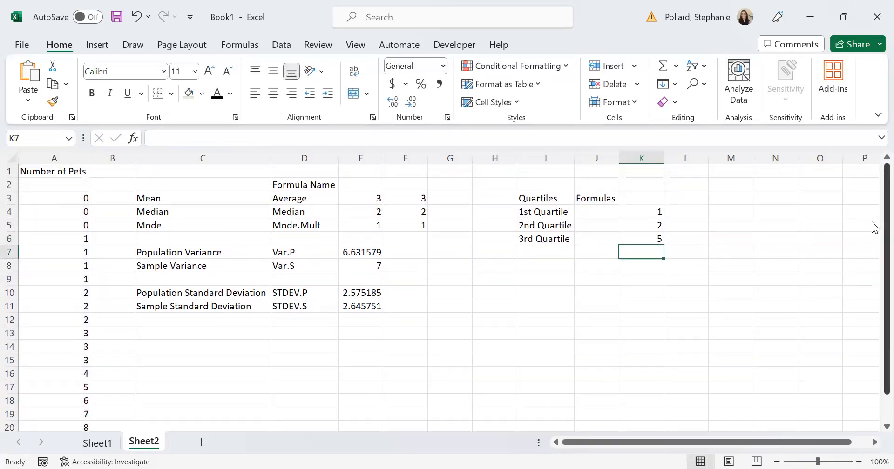
click(596, 215)
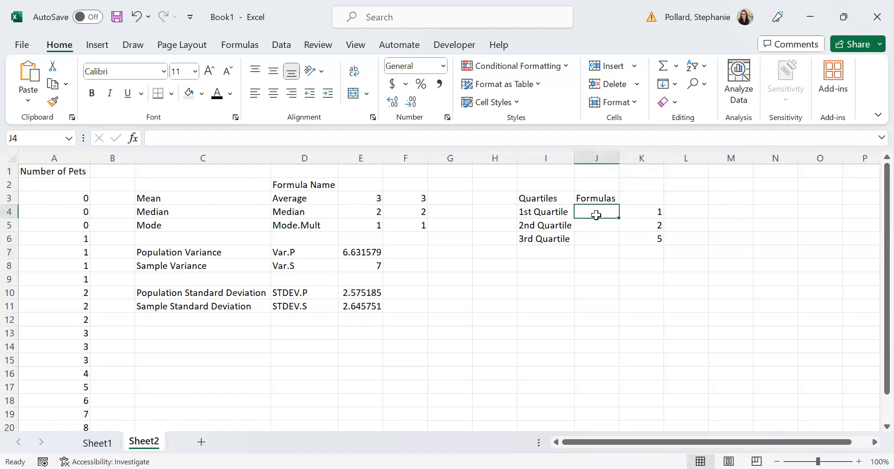
text(Quatyile)
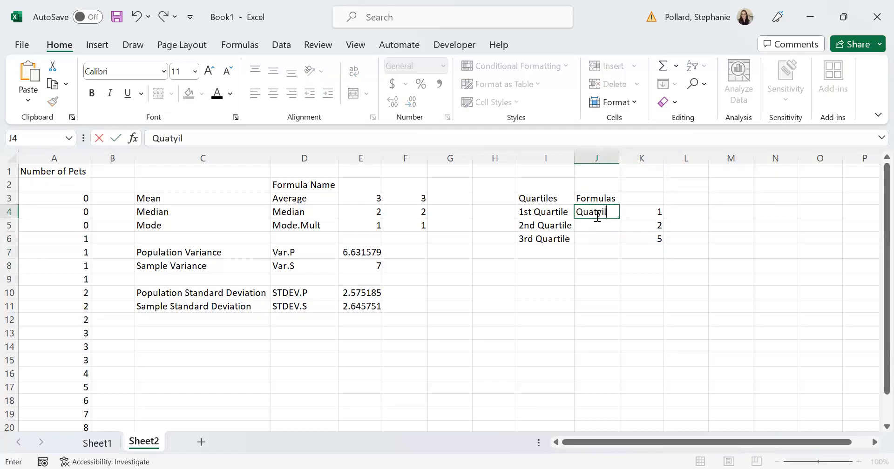
key(BackSpace)
key(BackSpace)
key(BackSpace)
key(BackSpace)
key(BackSpace)
key(BackSpace)
text(rtile.EXC)
Step: Autofit column J to its contents and copy the formula name from J4 down to J6
click(616, 158)
drag(618, 161, 618, 161)
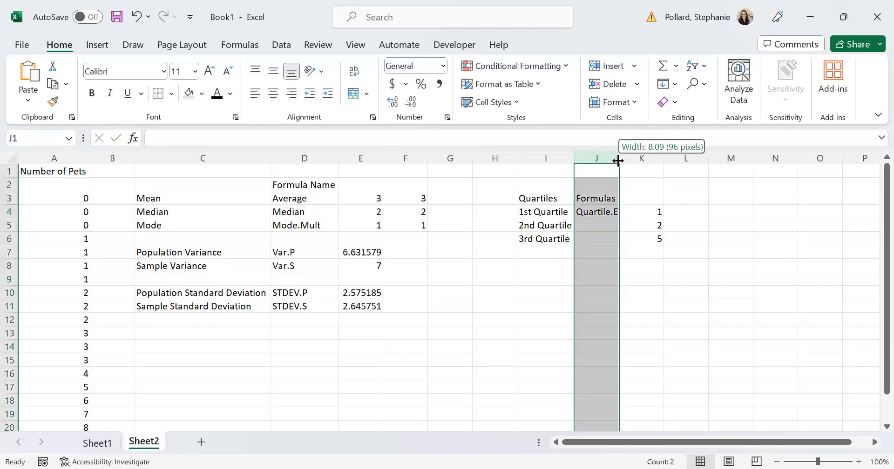
double_click(618, 161)
click(627, 213)
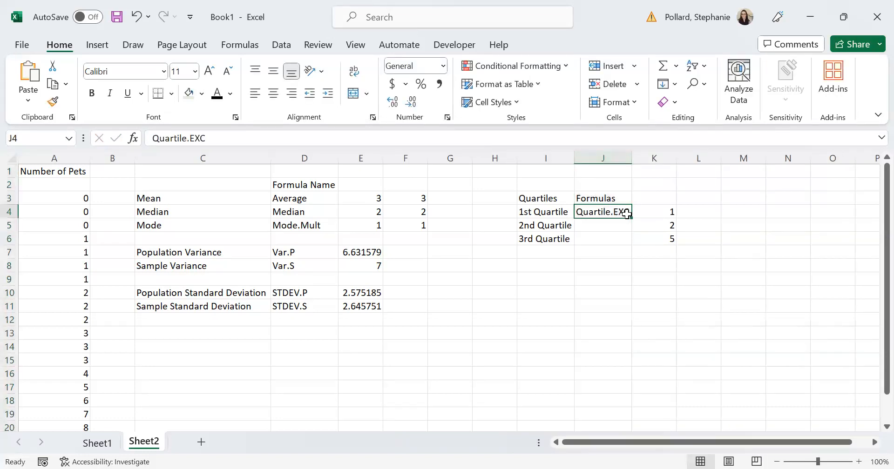
drag(631, 218, 630, 249)
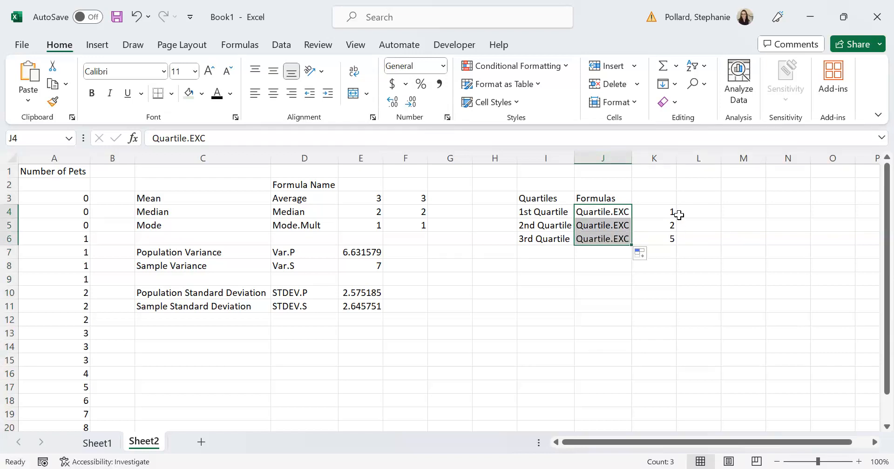
Step: Extend the text in J4 to "Quartile.EXC(data,1)" and autofit column J to it
click(622, 214)
double_click(625, 214)
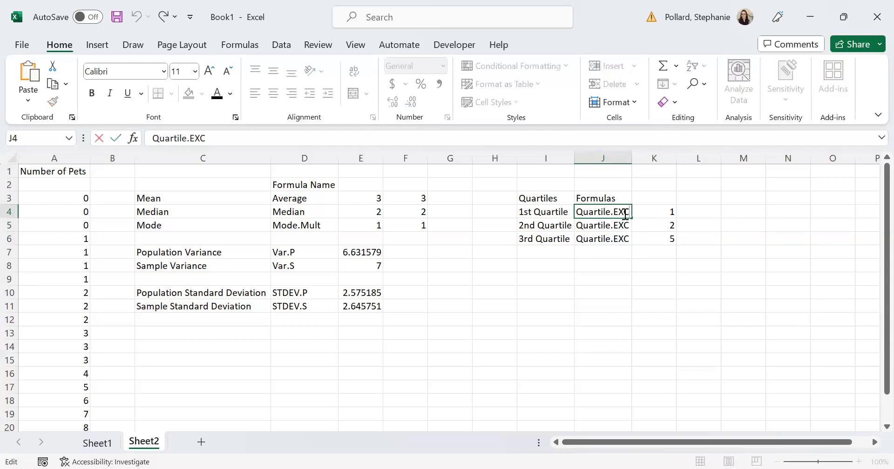
text((data,1))
key(Return)
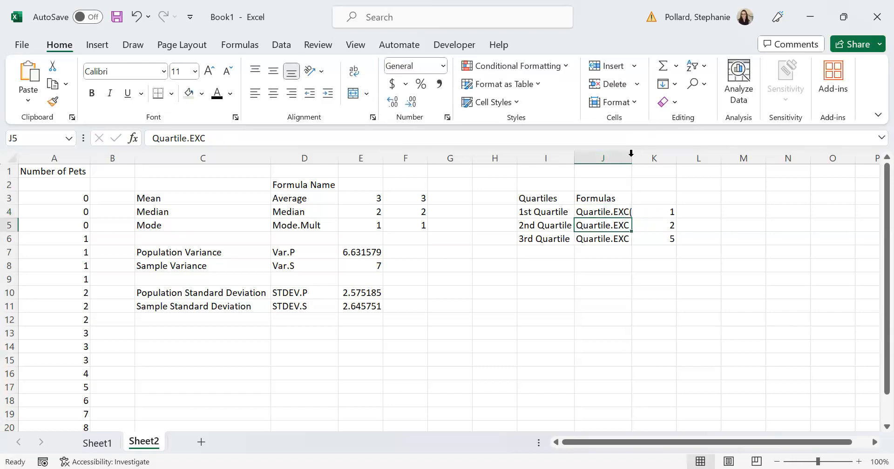
double_click(631, 153)
Step: Extend the text in J5 to read "Quartile.EXC(data, 2)"
double_click(640, 223)
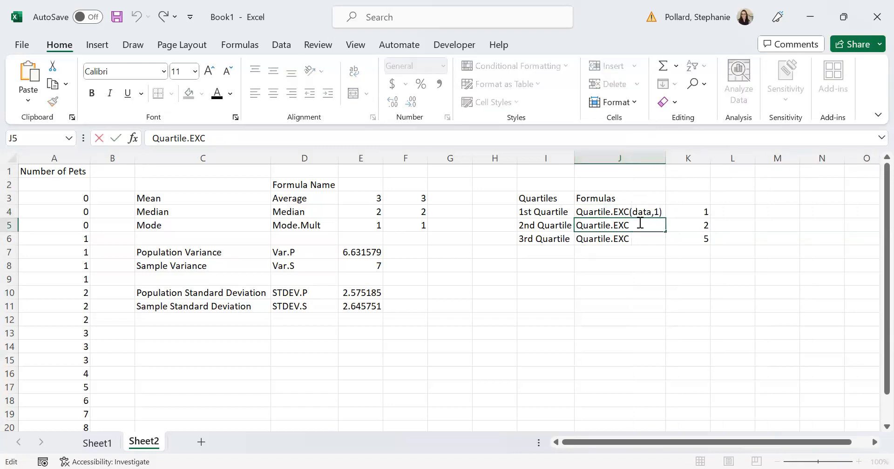
text((data,1))
key(BackSpace)
key(BackSpace)
text(2))
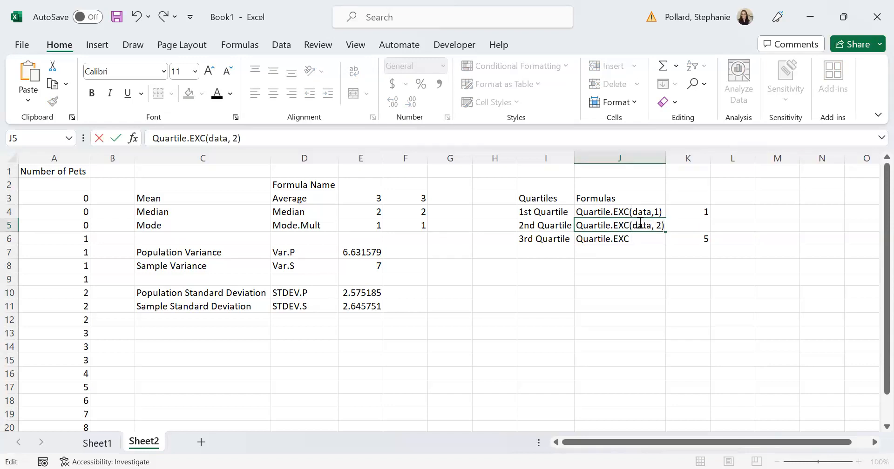
key(Return)
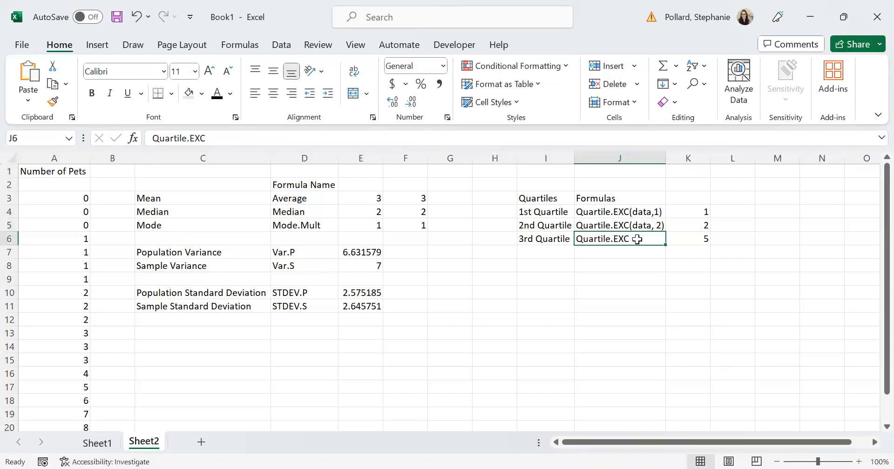
Step: Extend the text in J6 to "Quartile.EXC (data, 3)" and autofit column J again
double_click(637, 241)
text((dat)
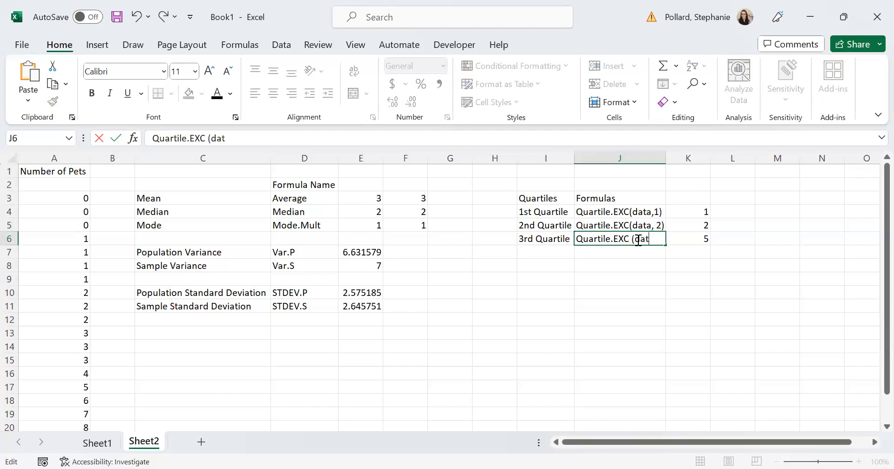
text(a, 3))
click(669, 307)
double_click(665, 158)
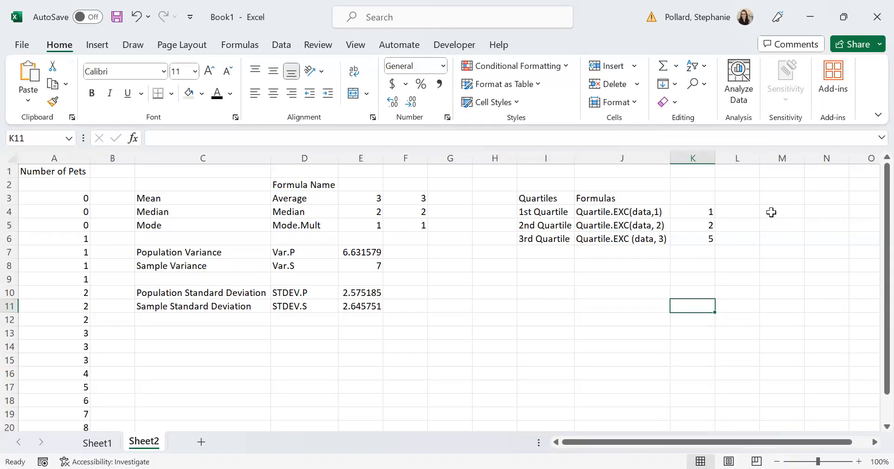
Step: Calculate the inclusive first quartile of A3:A21 in cell M4 with QUARTILE.INC and quart value 1
click(771, 213)
text(=)
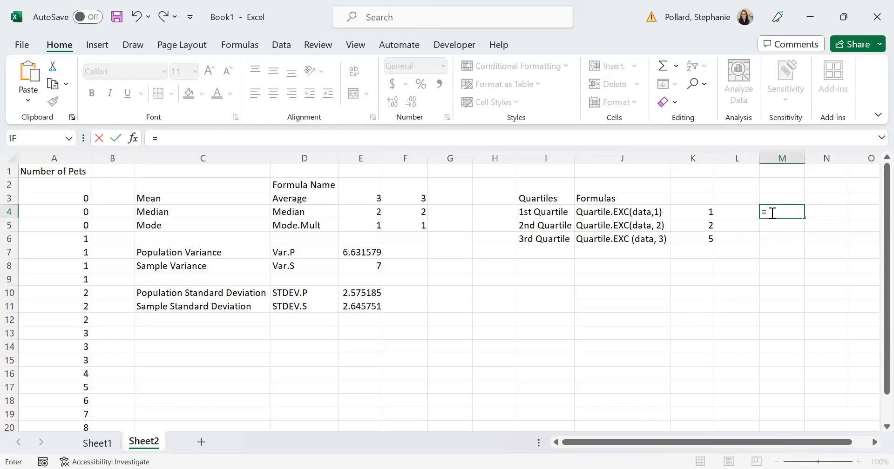
text(quart)
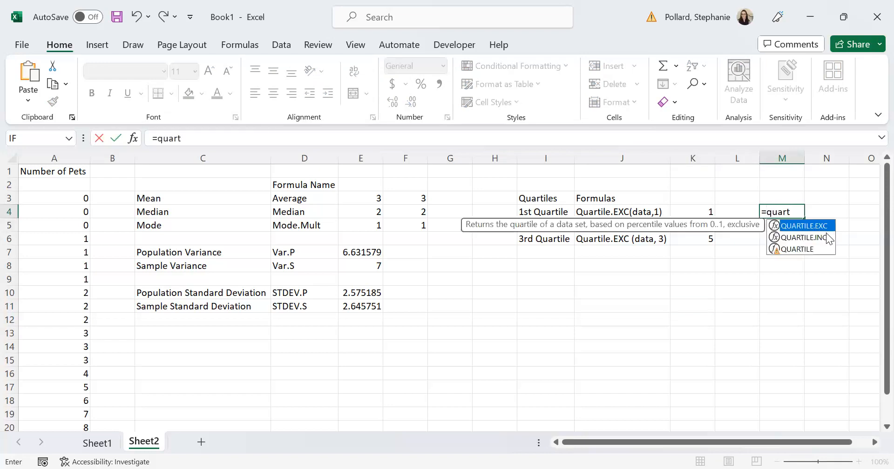
key(Down)
key(Tab)
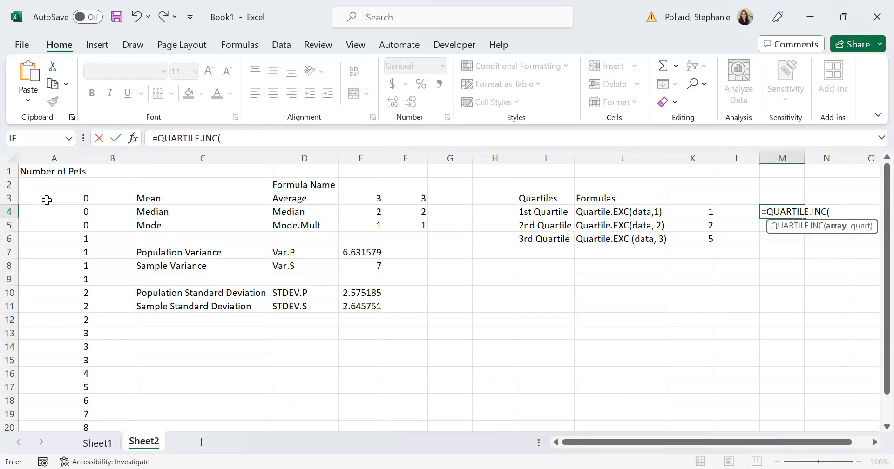
click(46, 202)
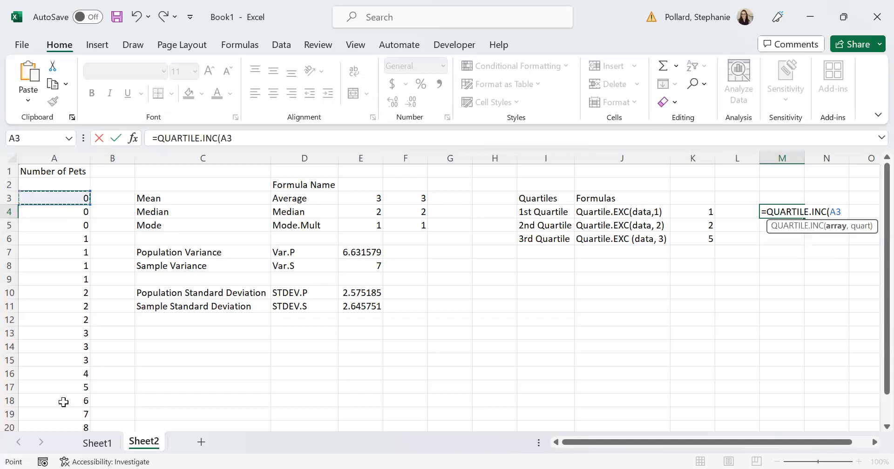
key(ctrl+shift+Down)
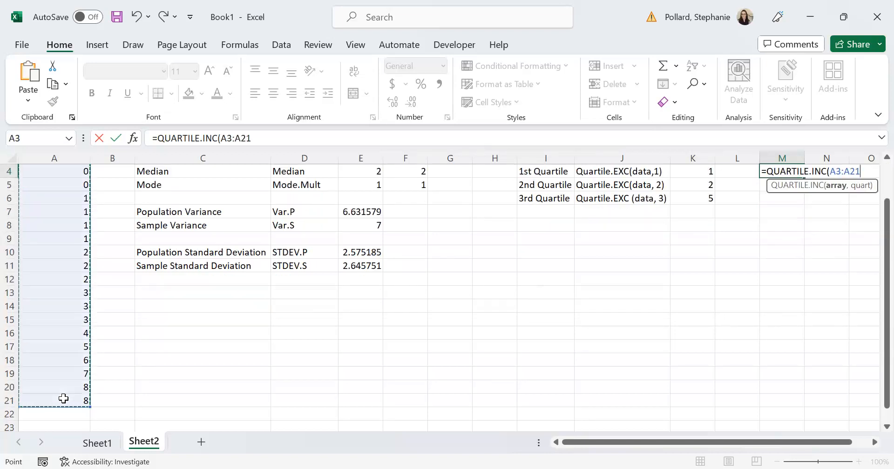
text(,1)
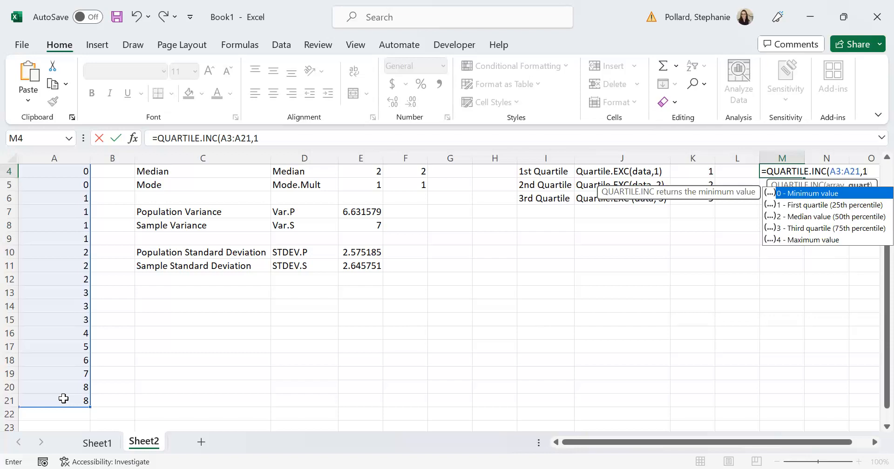
key(Return)
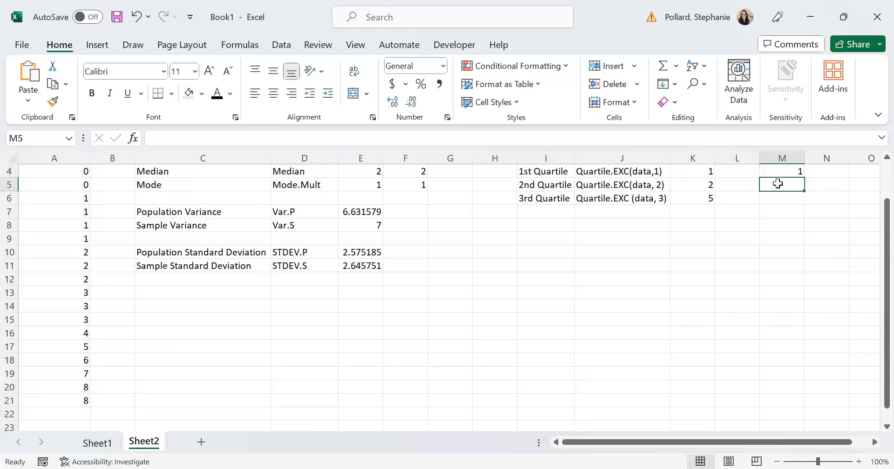
Step: Calculate the inclusive second quartile of A3:A21 in cell M5 with QUARTILE.INC and quart value 2
text(=)
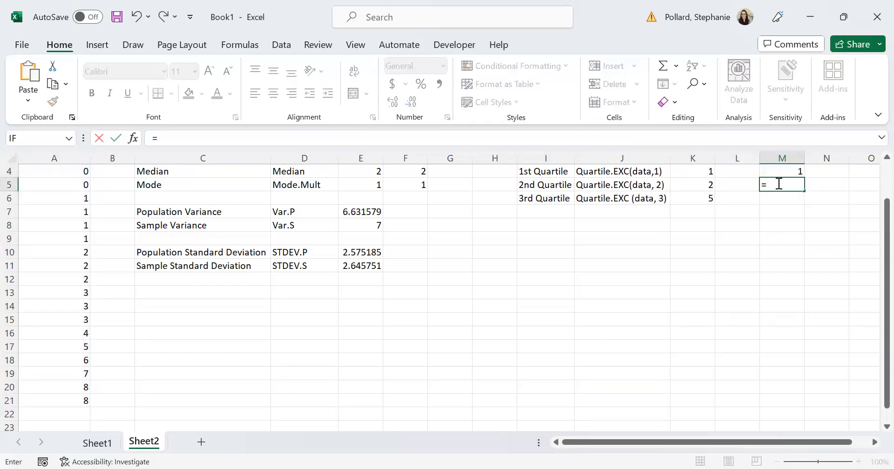
text(quart)
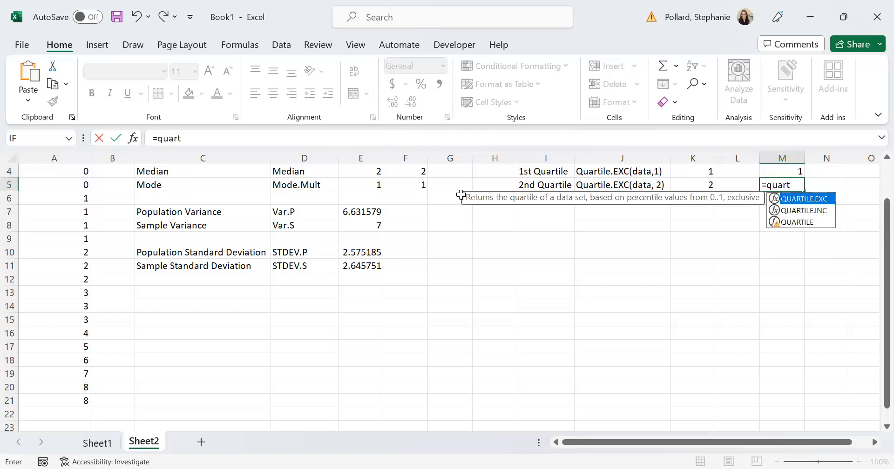
key(Down)
key(Tab)
click(77, 401)
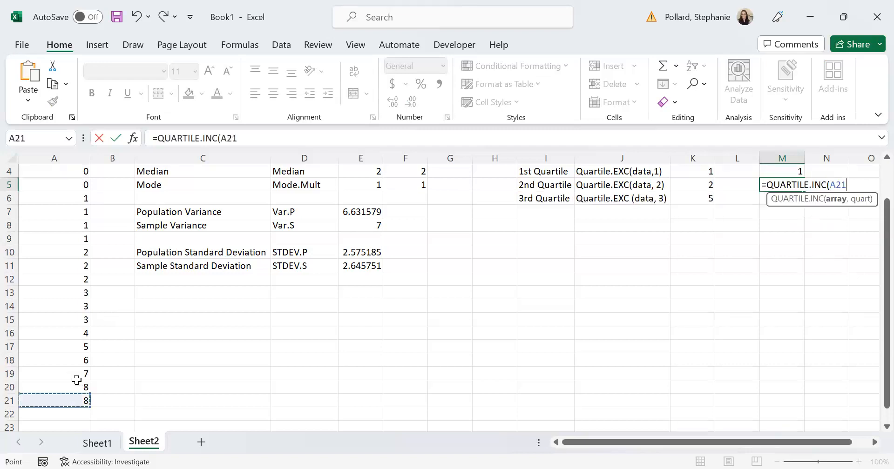
scroll(70, 184, up, 1)
shift+click(70, 184)
text(,2)
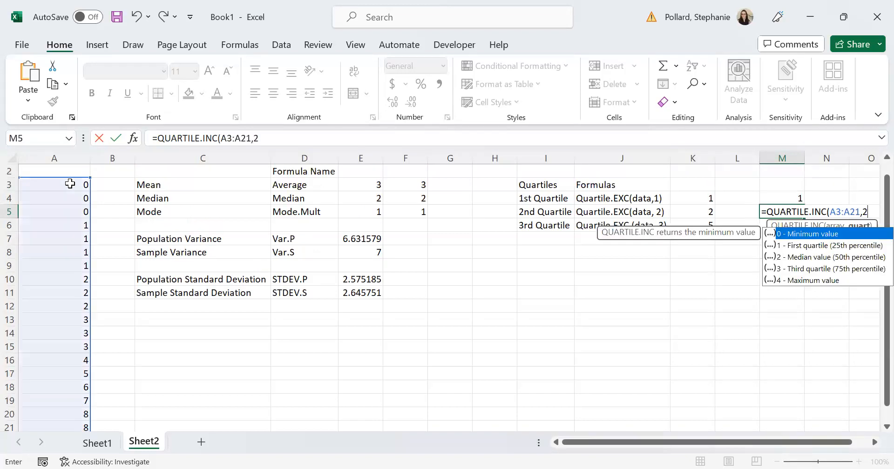
key(Return)
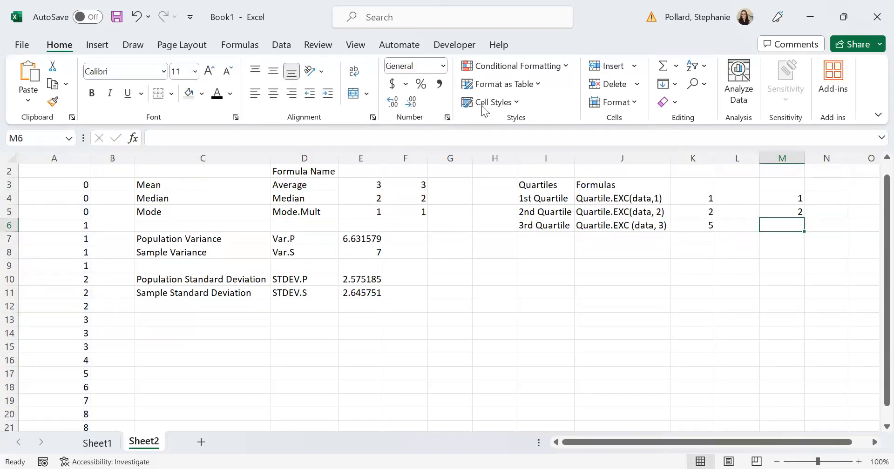
double_click(778, 224)
text(0)
key(BackSpace)
text(=)
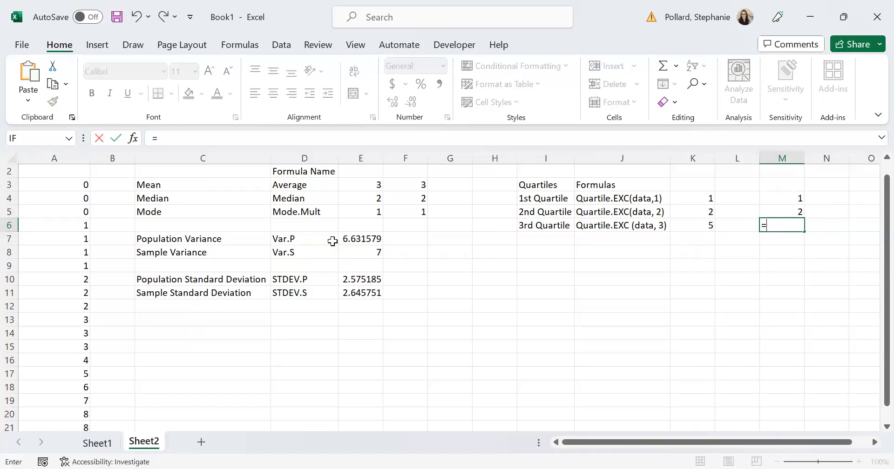
drag(62, 186, 43, 384)
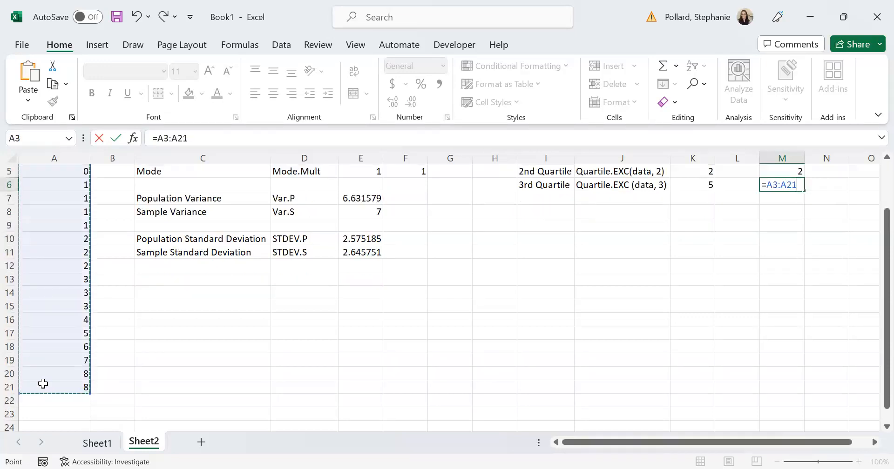
text(,3)
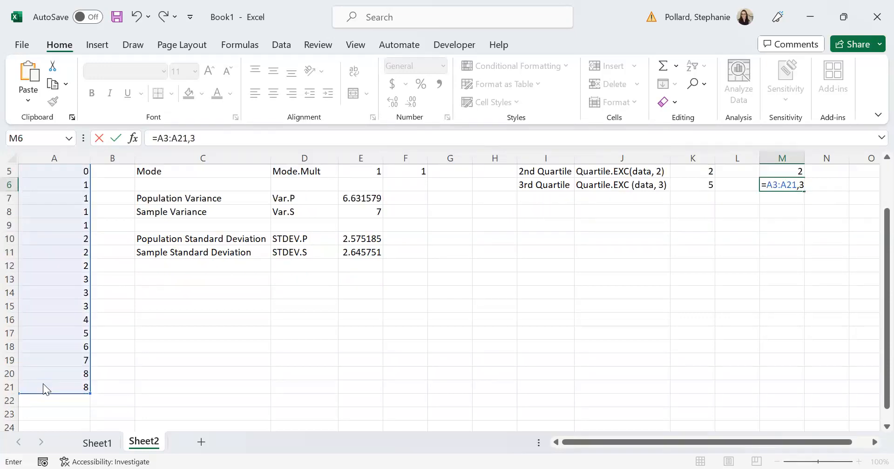
key(Return)
click(426, 294)
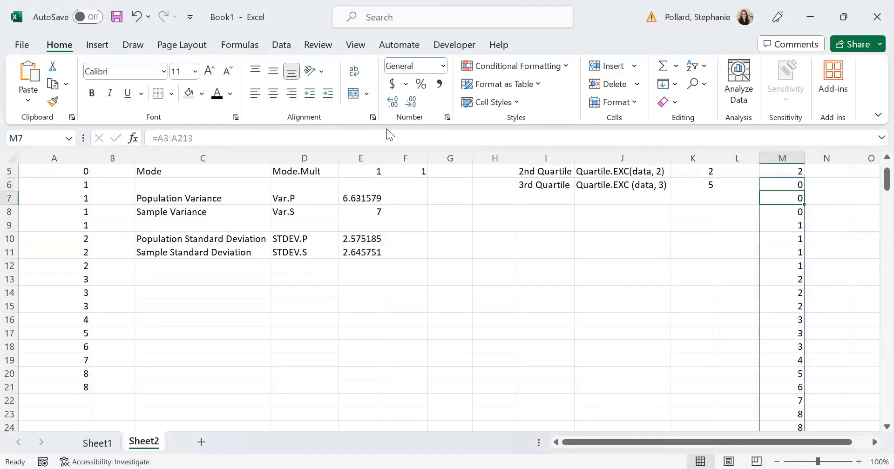
click(135, 19)
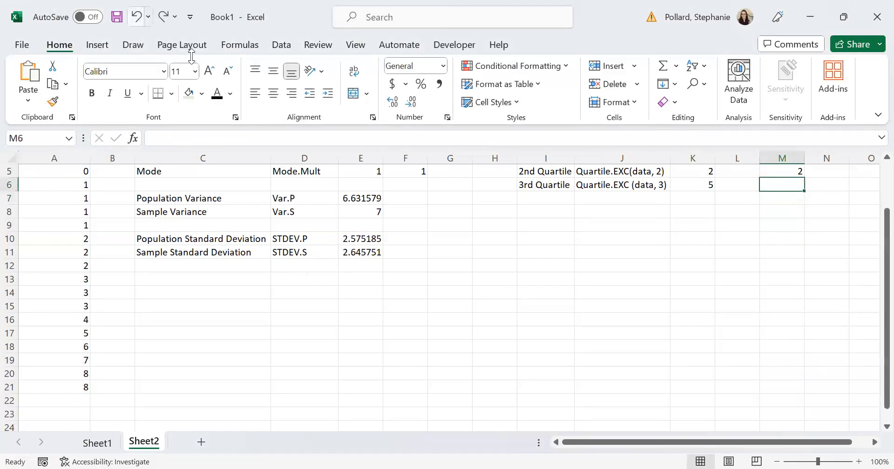
Step: Calculate the inclusive third quartile of A3:A21 in cell M6 with QUARTILE.INC and quart value 3, and reselect that cell
text(=)
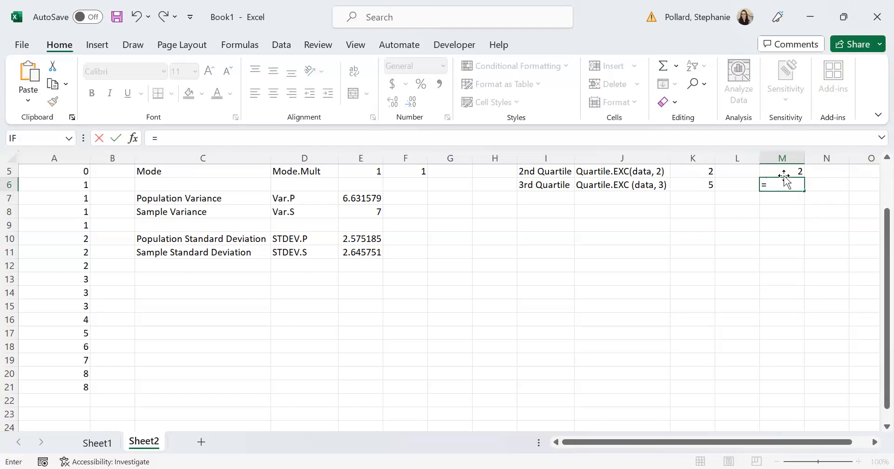
text(quart)
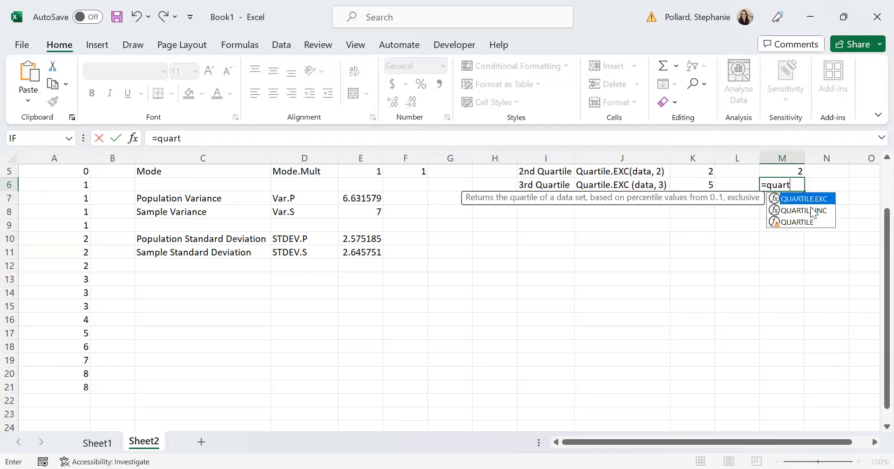
double_click(812, 212)
click(75, 387)
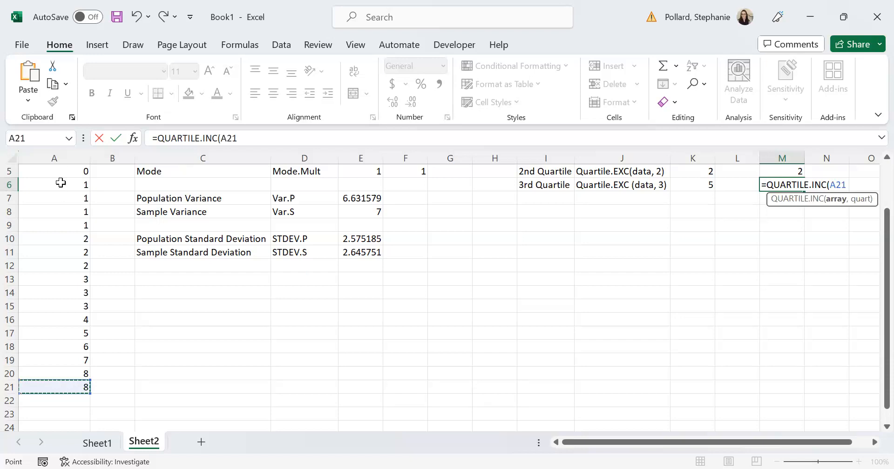
key(ctrl+shift+Up)
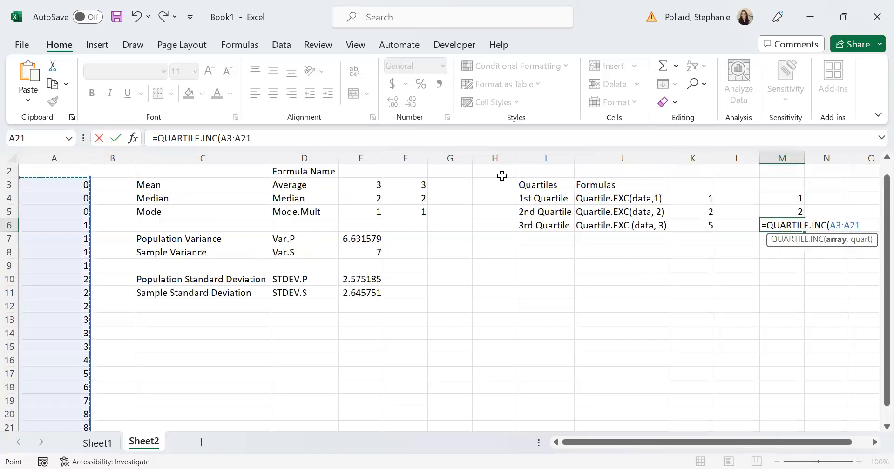
text(,3)
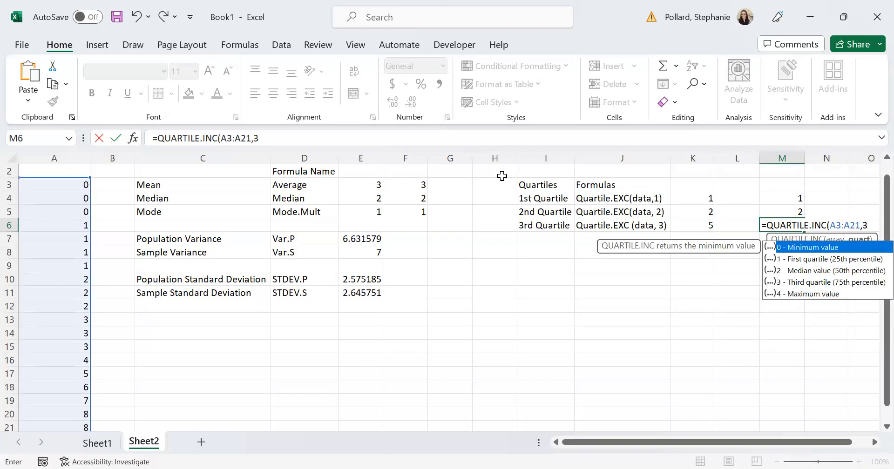
key(Return)
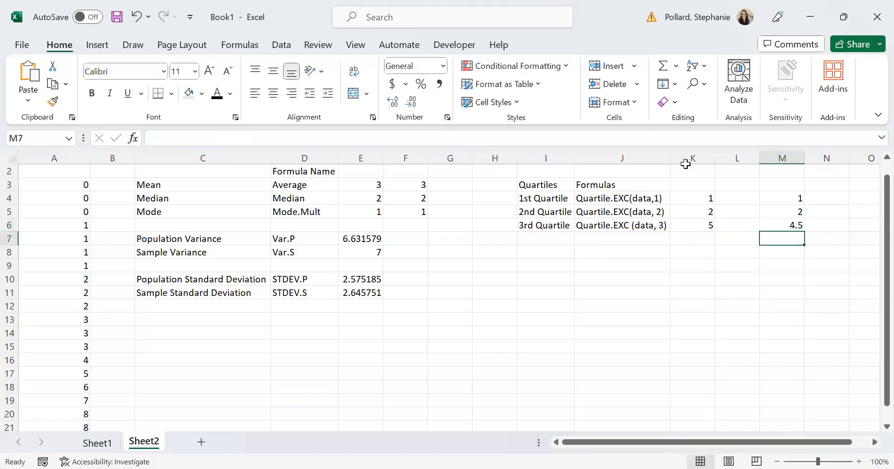
click(789, 224)
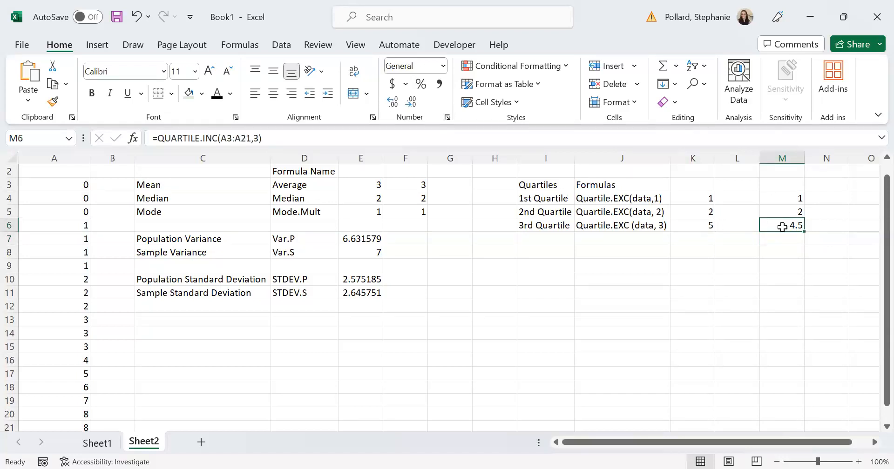